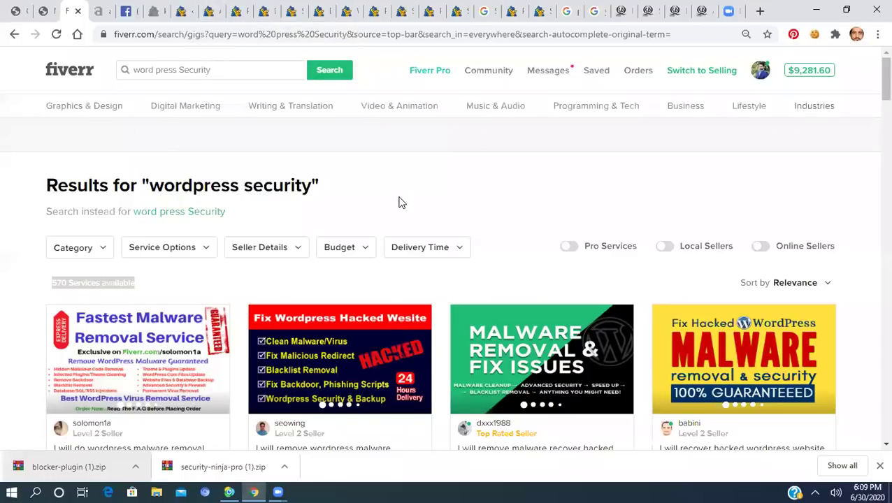
Look over the list of installed plugins on the WordPress site.
click(208, 10)
click(244, 7)
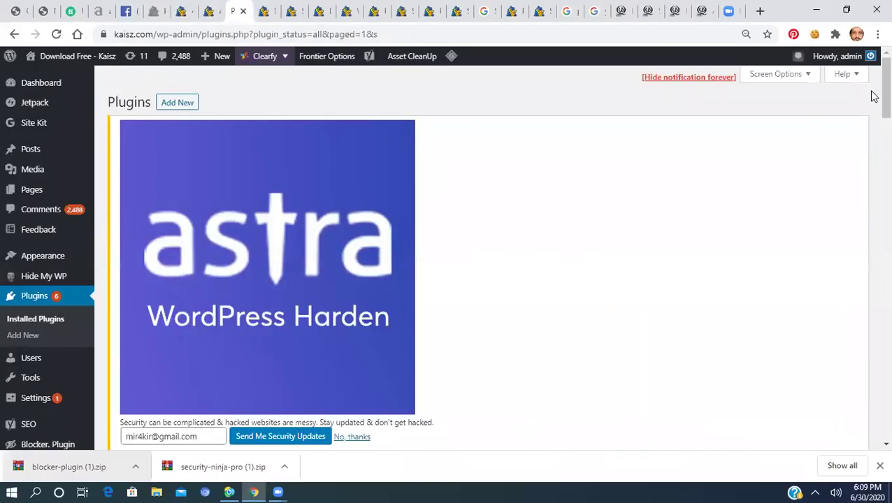
scroll(873, 96, down, 5)
scroll(878, 112, up, 1)
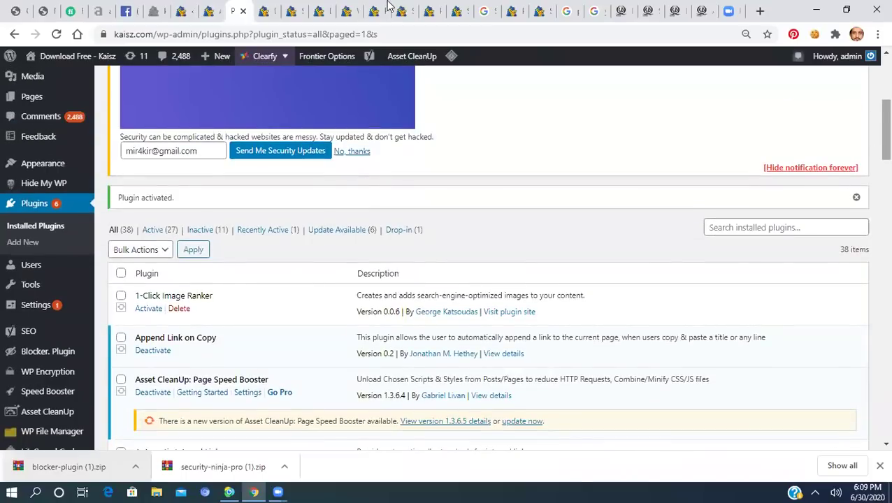
Review the Blocker plugin's dashboard options, from the plugin, logs and error message switches down to the stats and IP details.
click(270, 7)
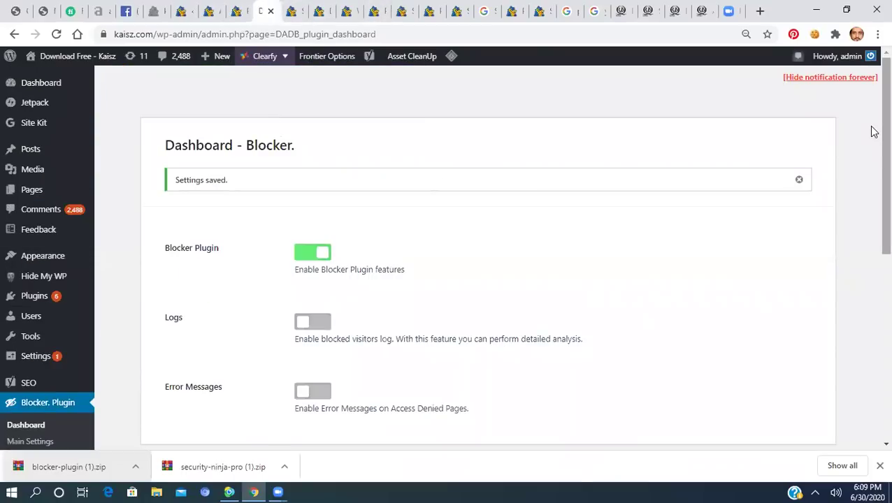
scroll(872, 173, down, 1)
scroll(872, 136, up, 1)
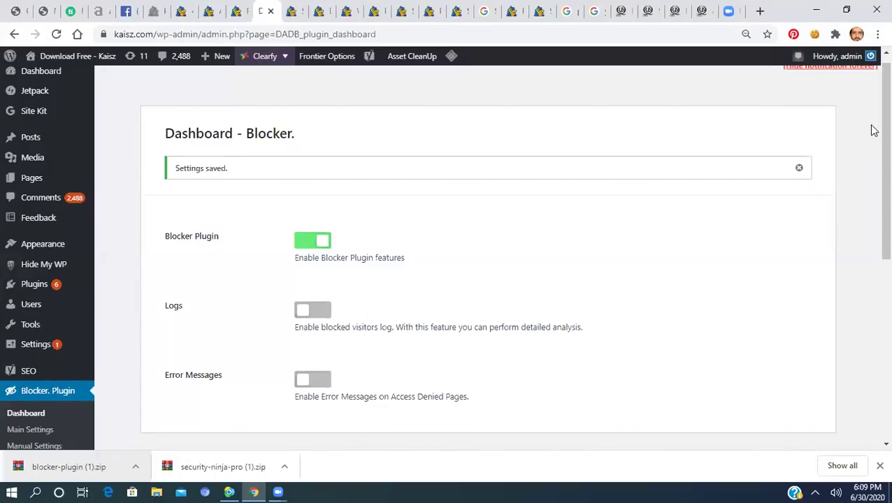
drag(872, 120, 873, 343)
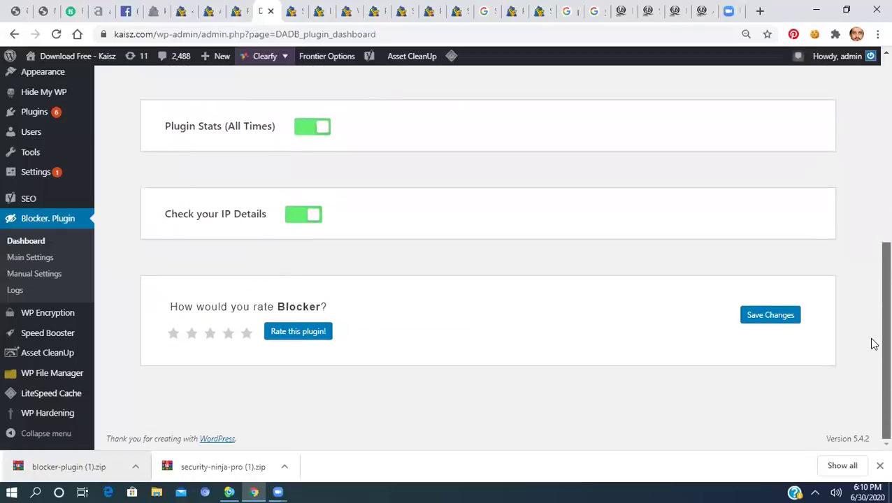
scroll(850, 165, up, 10)
Examine the Hiding settings of Hide My WP, including login page, admin folder, trusted user roles and replace mode.
click(295, 8)
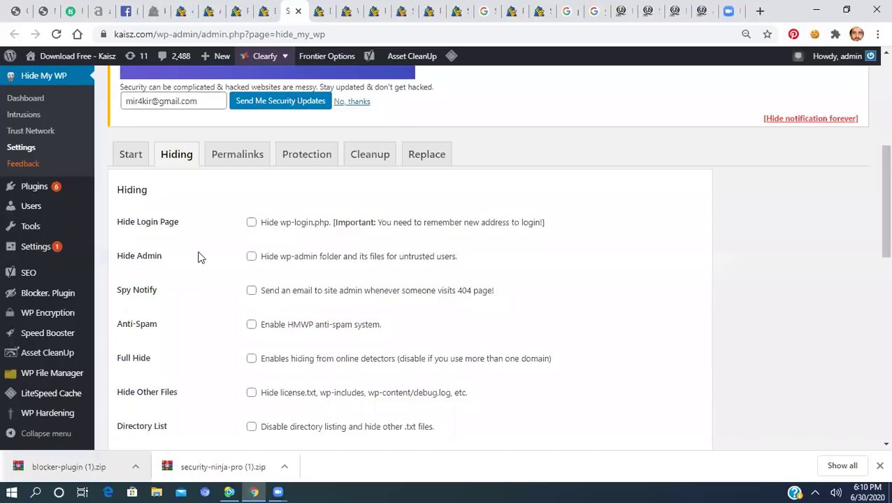
scroll(872, 172, down, 1)
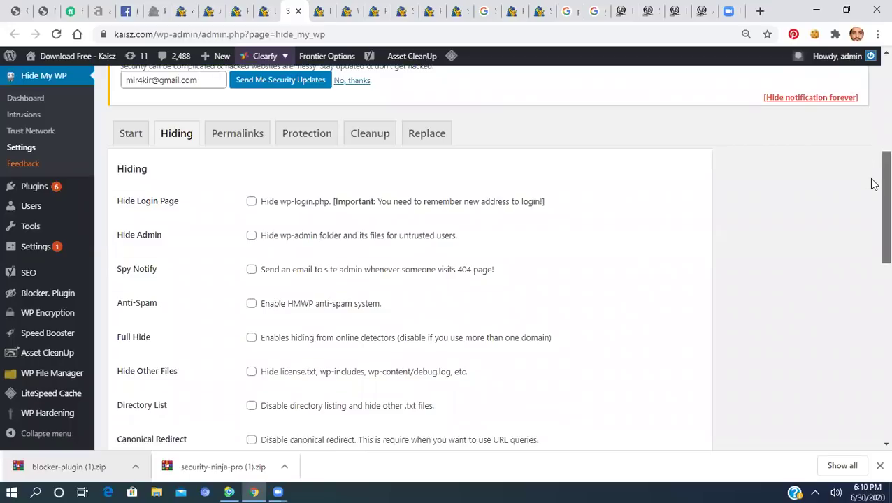
scroll(872, 190, down, 1)
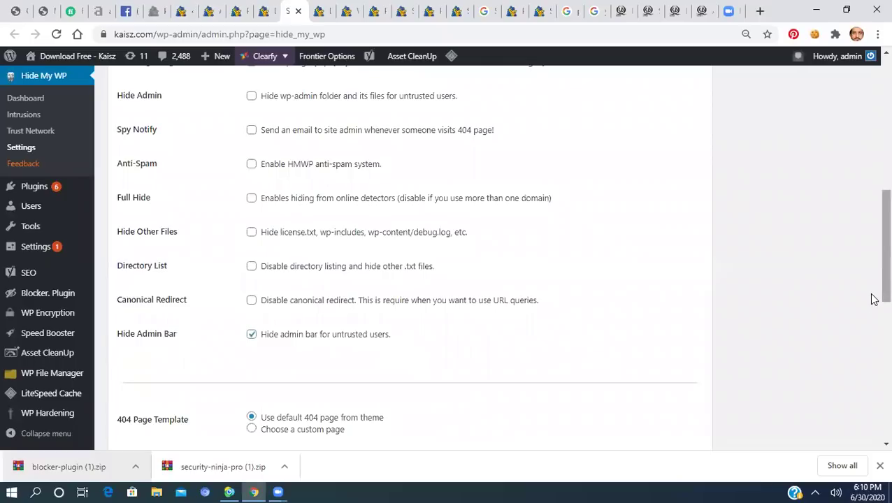
scroll(871, 301, down, 1)
scroll(872, 329, down, 3)
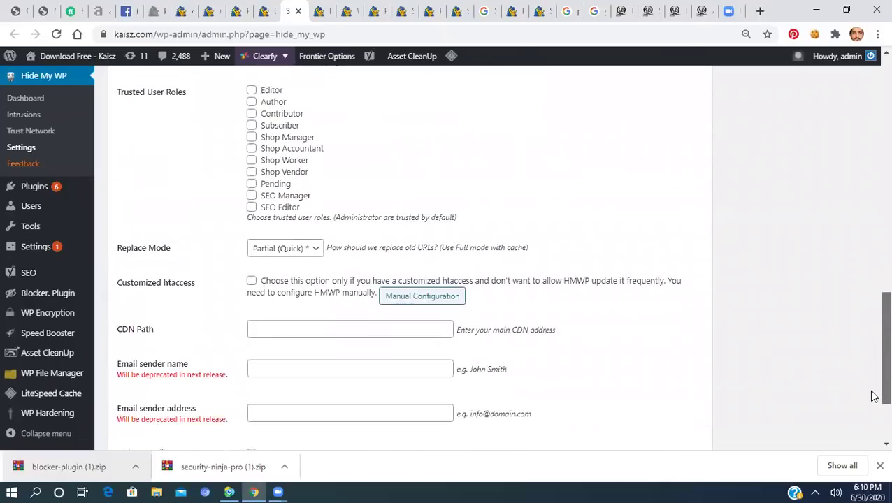
scroll(871, 394, down, 1)
scroll(834, 169, up, 10)
scroll(835, 171, down, 3)
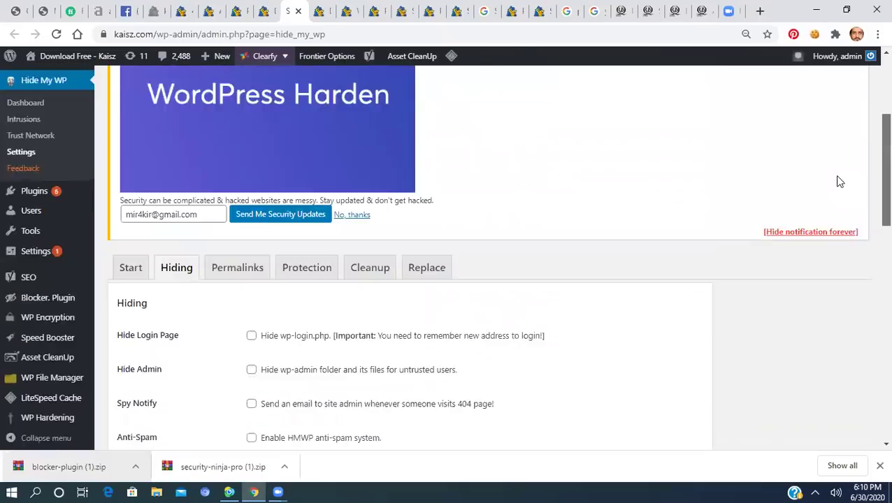
Review the Permalinks settings of Hide My WP, including the theme, plugin, login URL and wp-admin path fields.
click(231, 160)
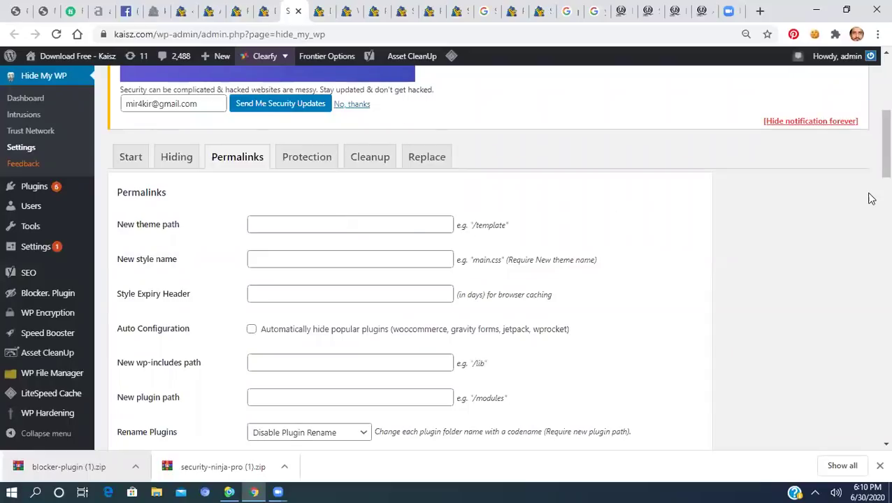
drag(872, 165, 874, 420)
scroll(822, 189, up, 15)
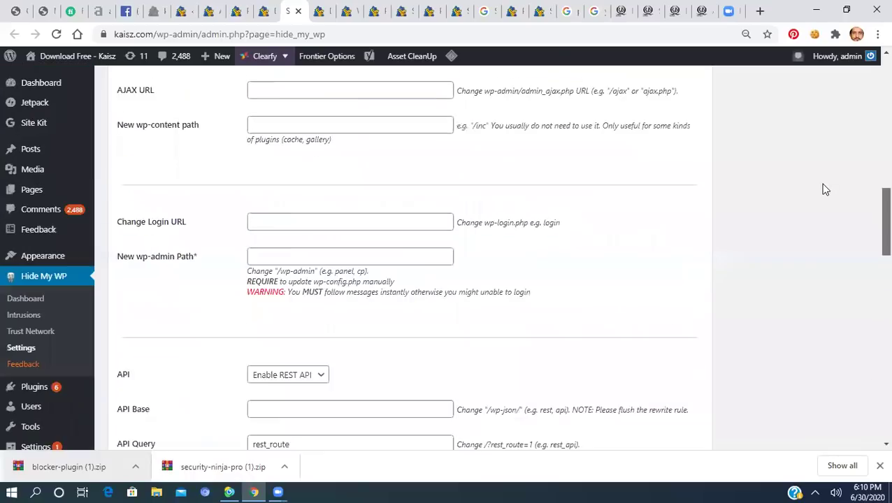
drag(873, 140, 873, 103)
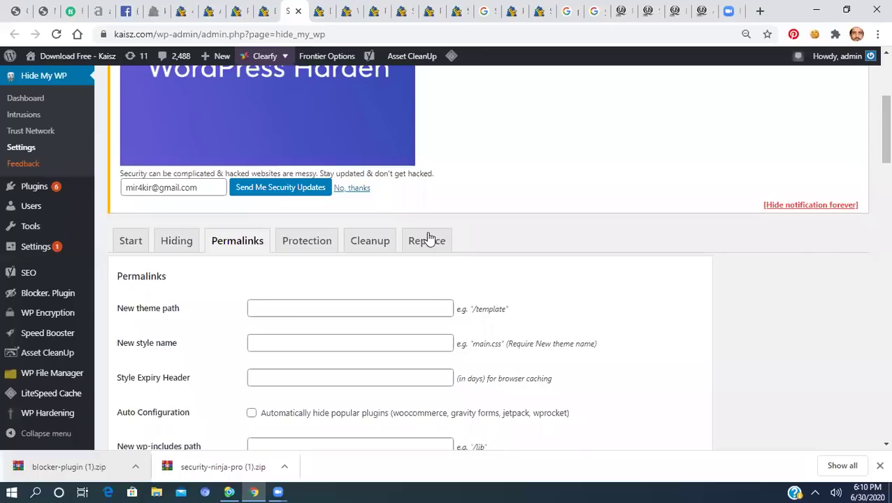
Review Hide My WP's Protection settings for IDS, trust network and blocked IPs, and bring up its Cleanup settings.
click(309, 249)
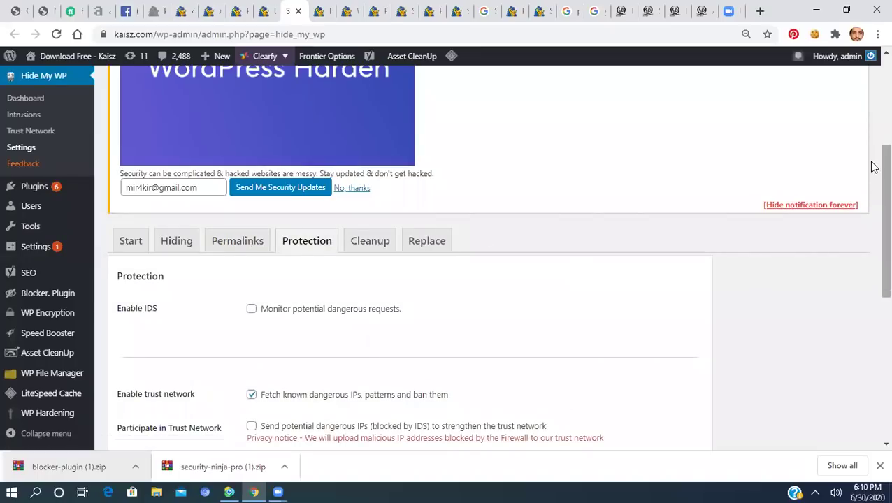
drag(872, 174, 873, 224)
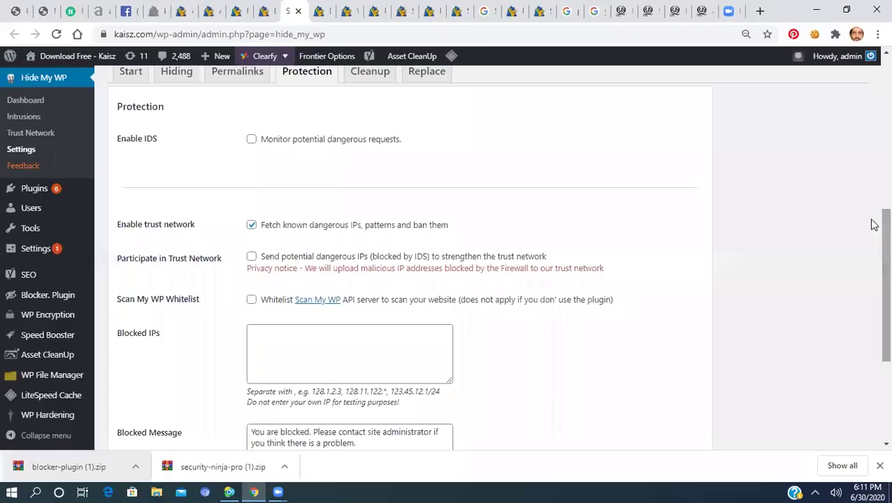
drag(872, 225, 875, 225)
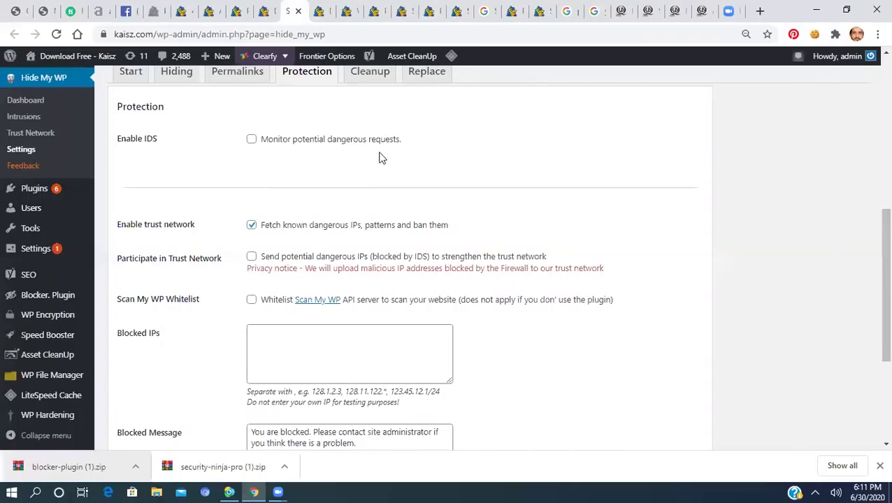
click(372, 82)
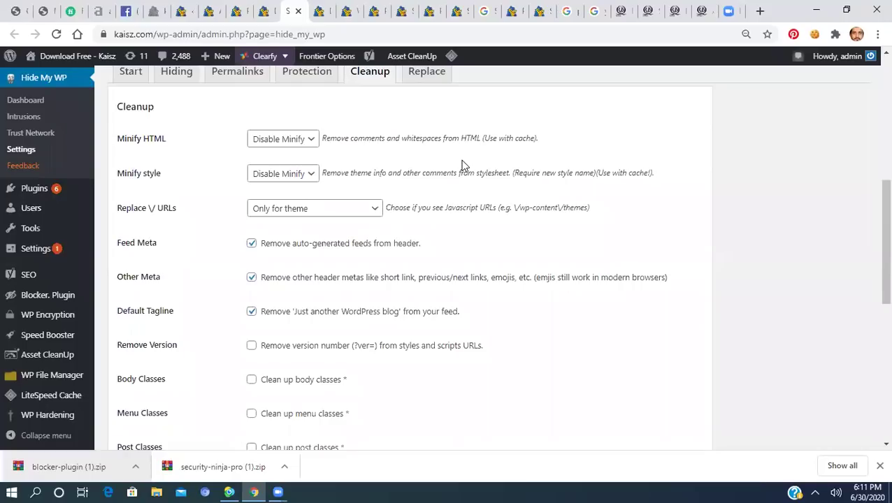
Turn on Hide author login in the base settings of Clearfy's Defence page.
click(323, 11)
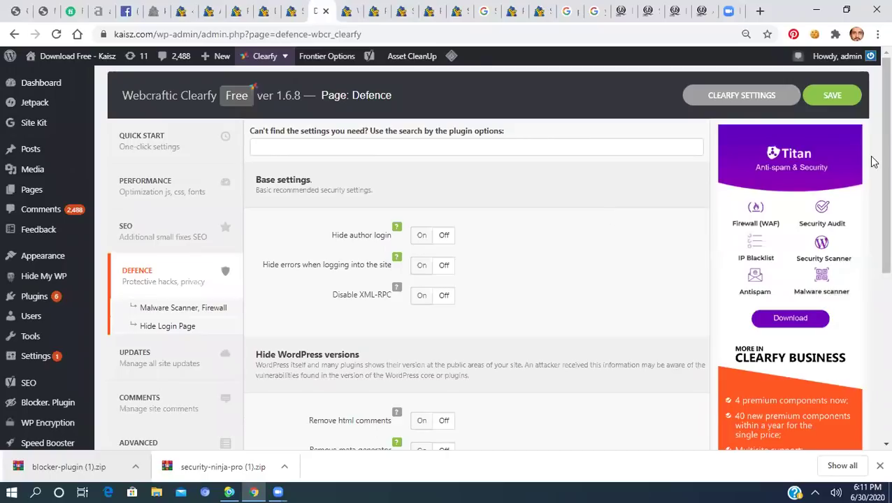
scroll(870, 164, down, 1)
scroll(870, 209, down, 3)
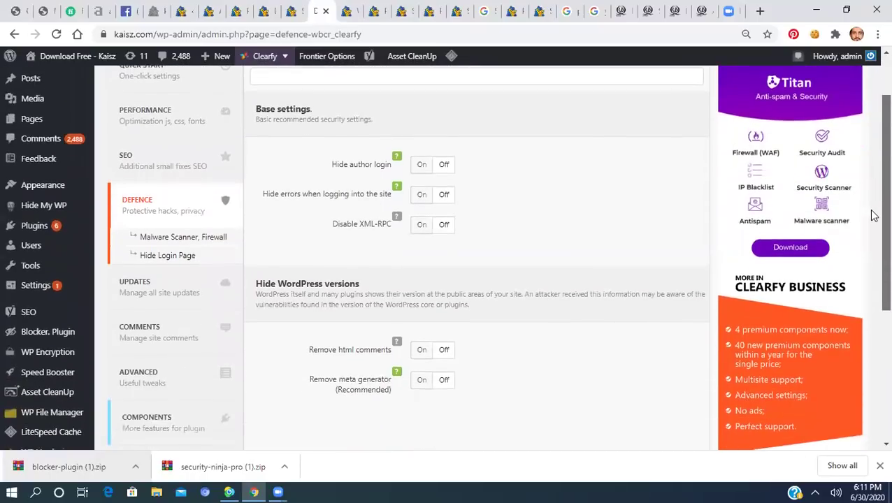
scroll(871, 216, up, 1)
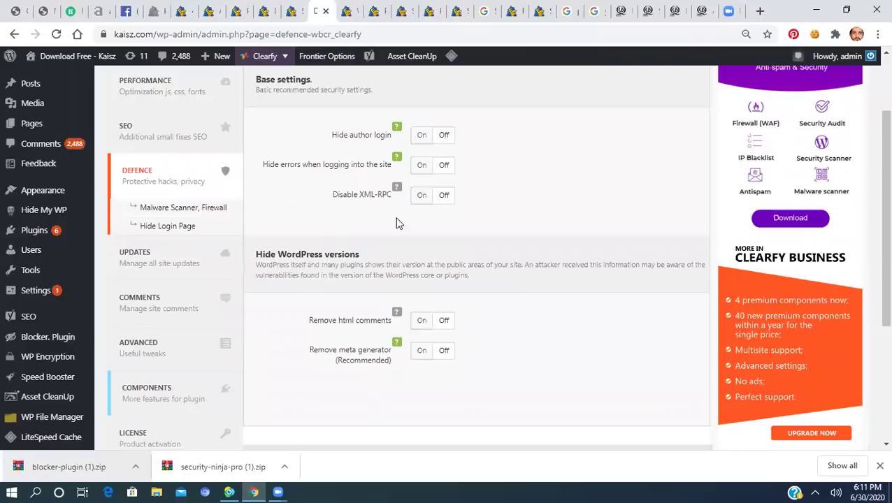
click(421, 140)
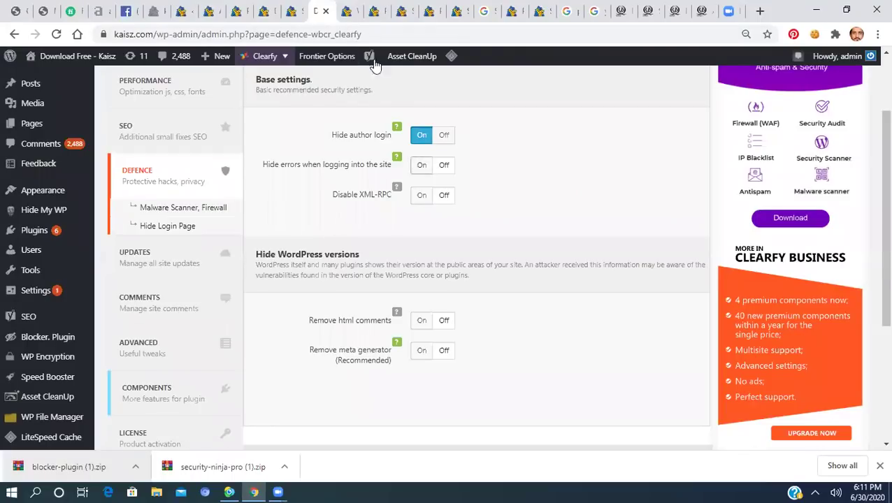
Close the hmw_settings page that denies access and look through the installed plugins page.
click(348, 5)
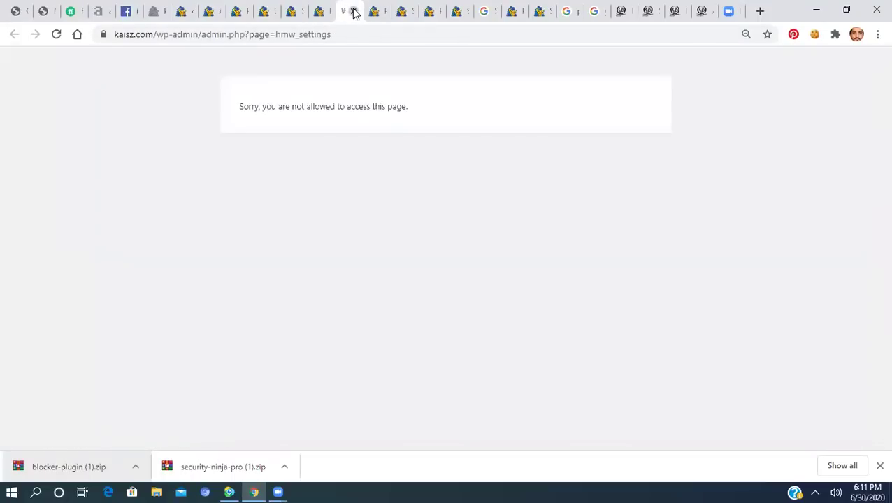
click(354, 12)
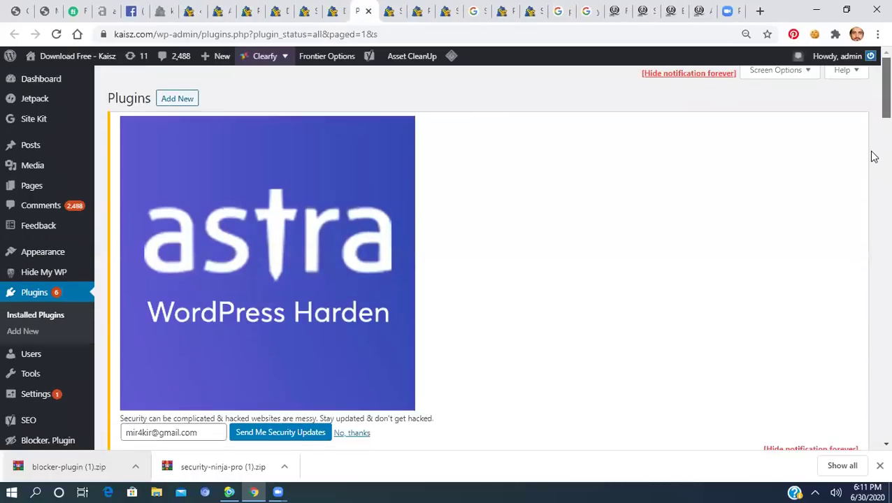
scroll(871, 158, down, 5)
Review WP Hardening's Admin & API Security fixers and select the text in the Change Login URL field.
click(389, 11)
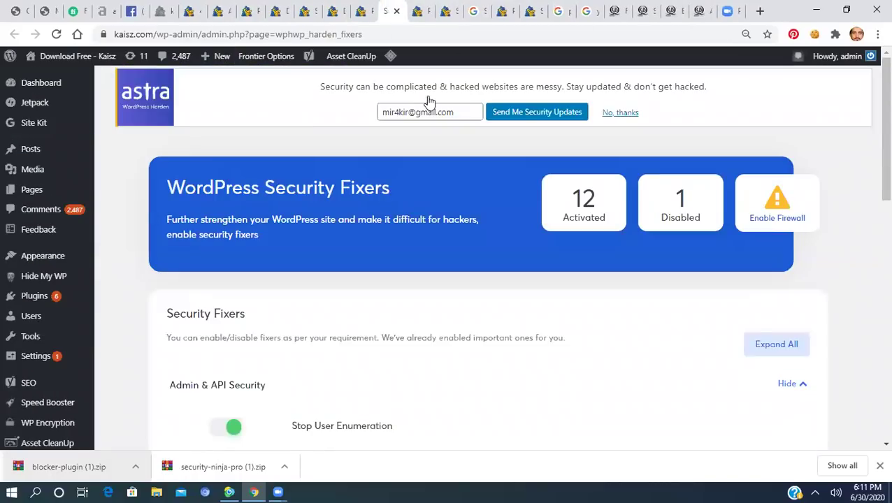
scroll(873, 172, down, 1)
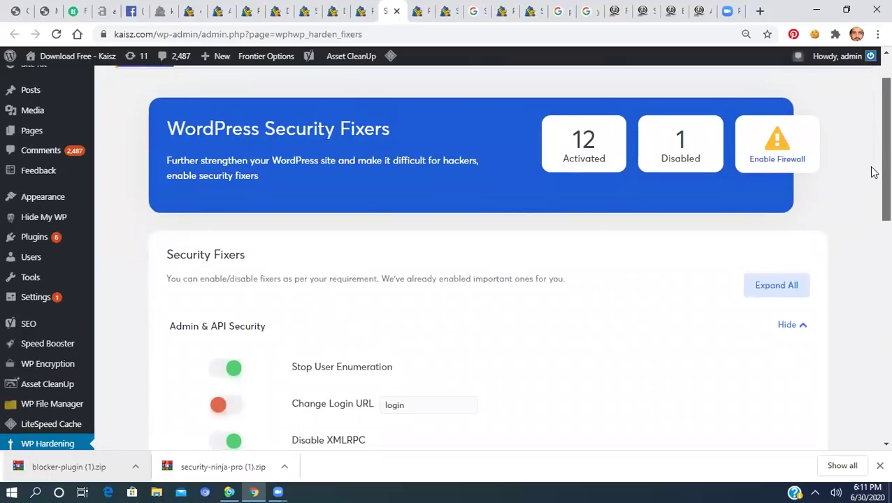
scroll(872, 172, down, 3)
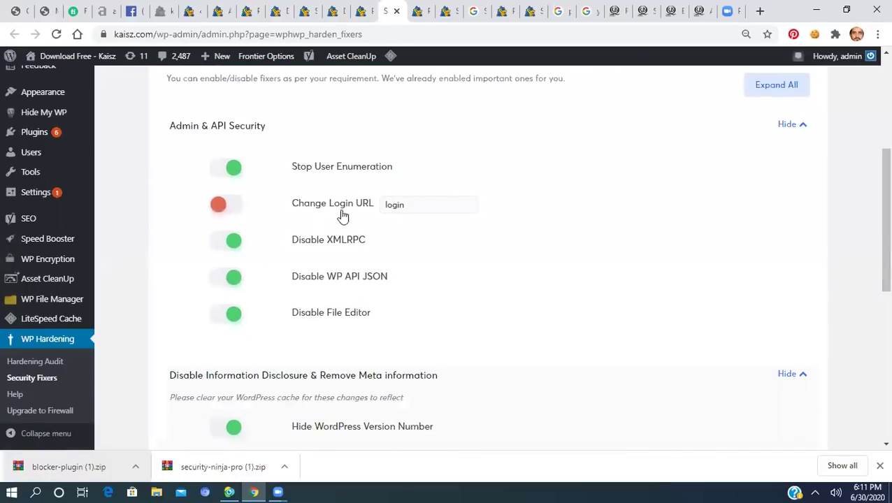
mouse_move(304, 219)
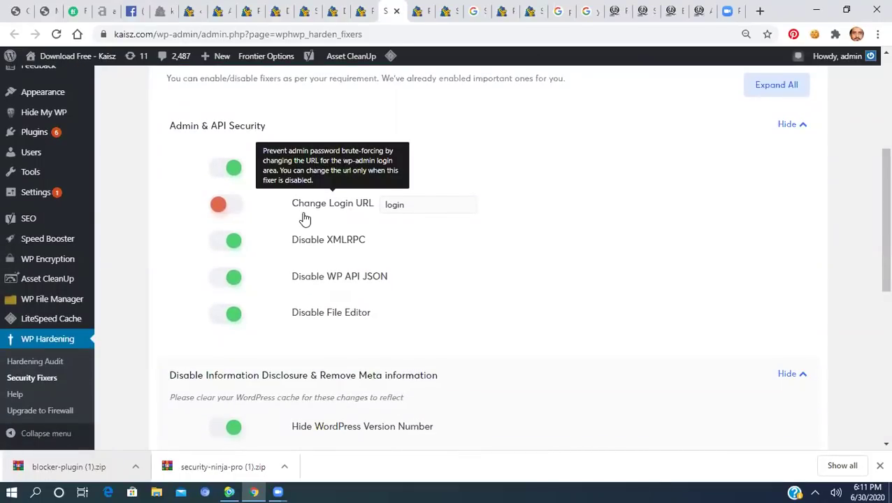
click(423, 209)
drag(422, 209, 354, 212)
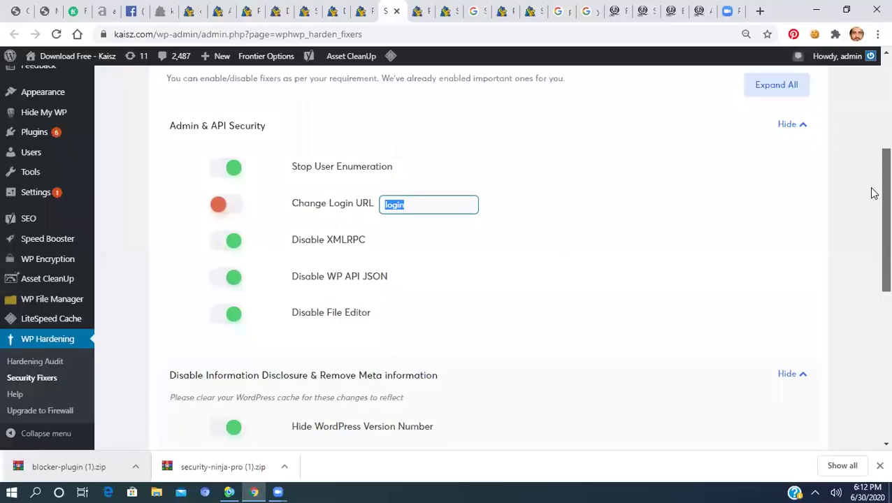
Examine WP Hardening's fixers for information disclosure, meta information removal and server hardening.
drag(872, 197, 871, 280)
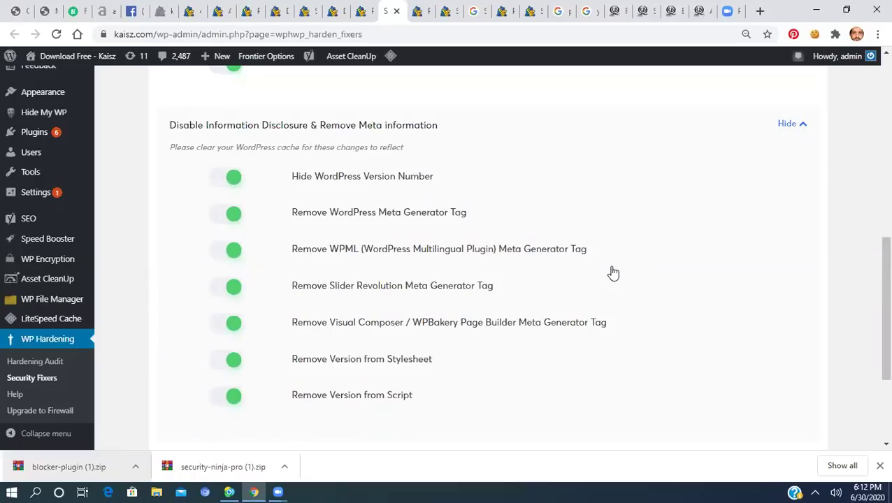
drag(870, 292, 872, 312)
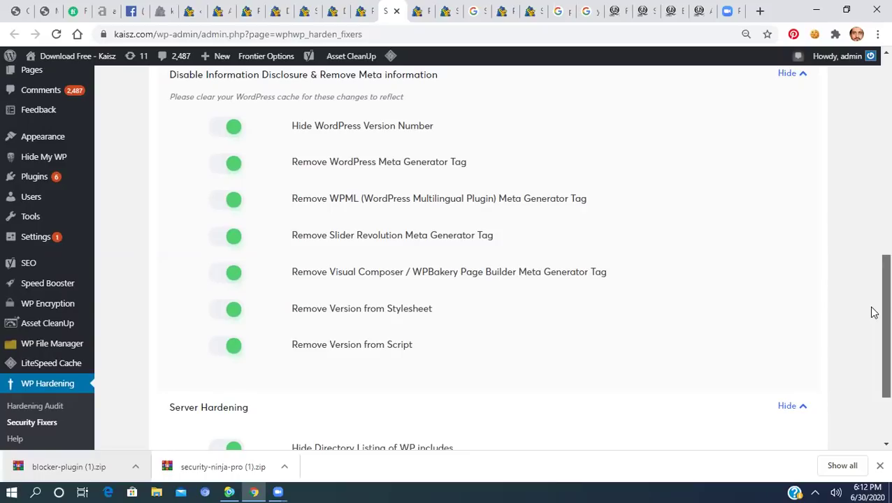
scroll(872, 312, down, 1)
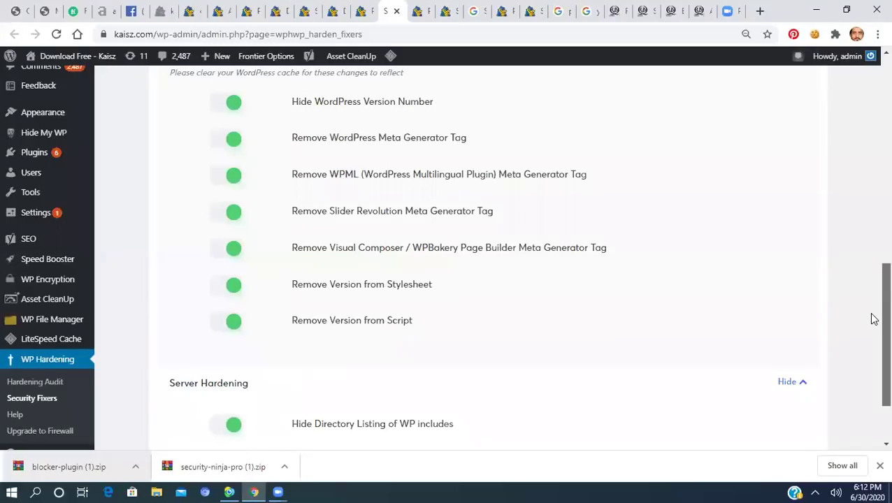
scroll(872, 319, down, 1)
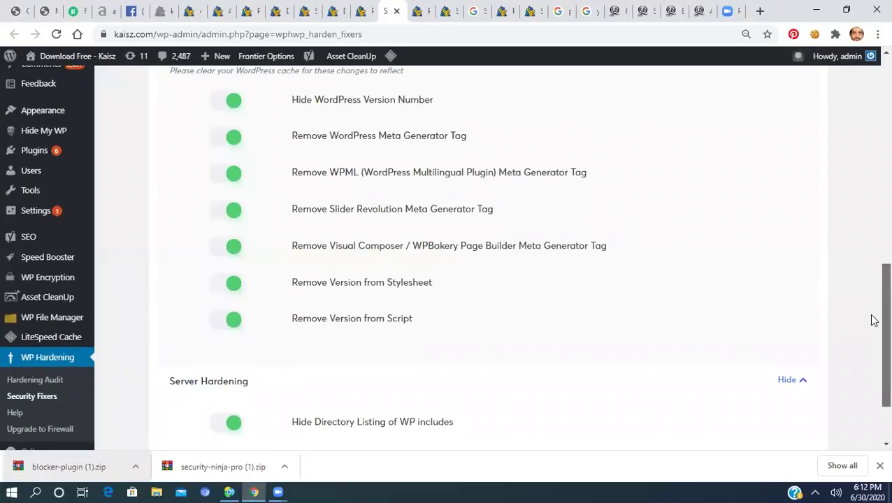
scroll(872, 321, down, 2)
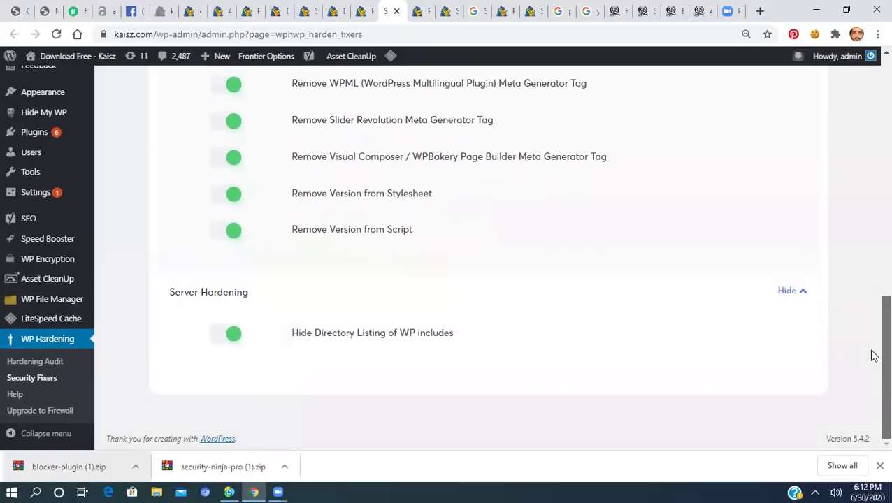
scroll(870, 354, up, 6)
scroll(860, 164, up, 2)
scroll(866, 189, down, 1)
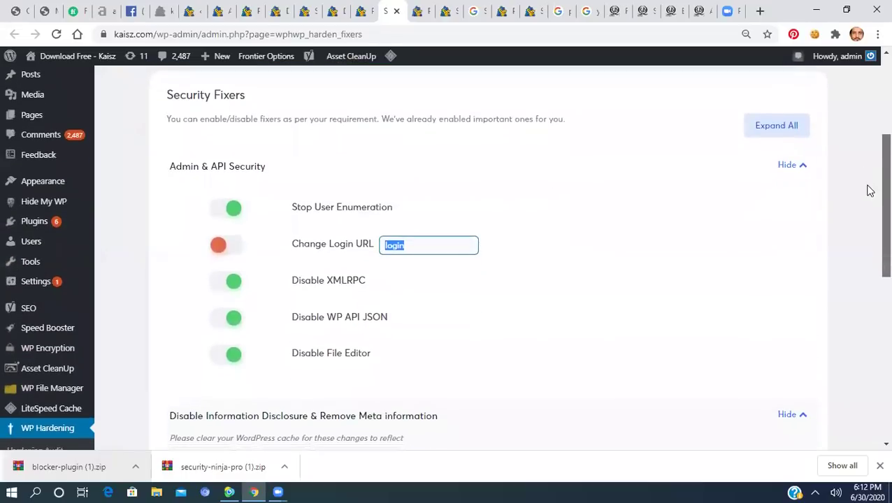
scroll(870, 198, down, 4)
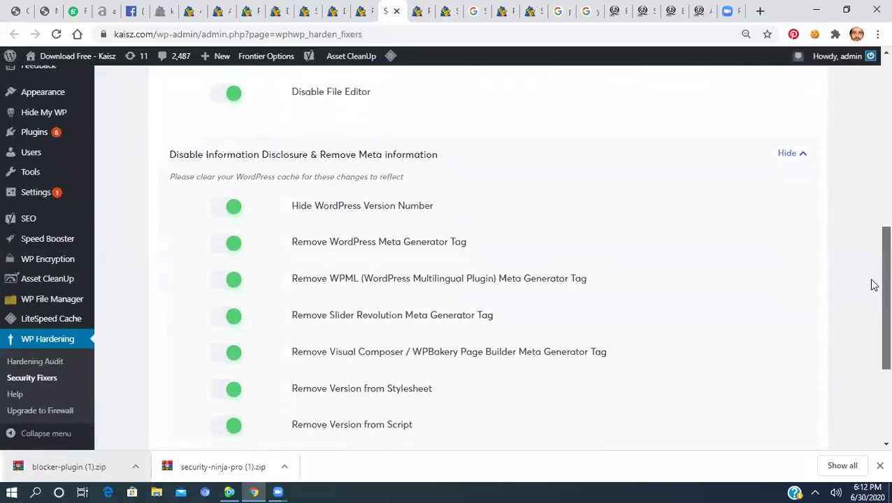
Check WP Hardening's Server Hardening fixer and bring up the Hiding settings of Hide My WP for review.
scroll(872, 314, down, 3)
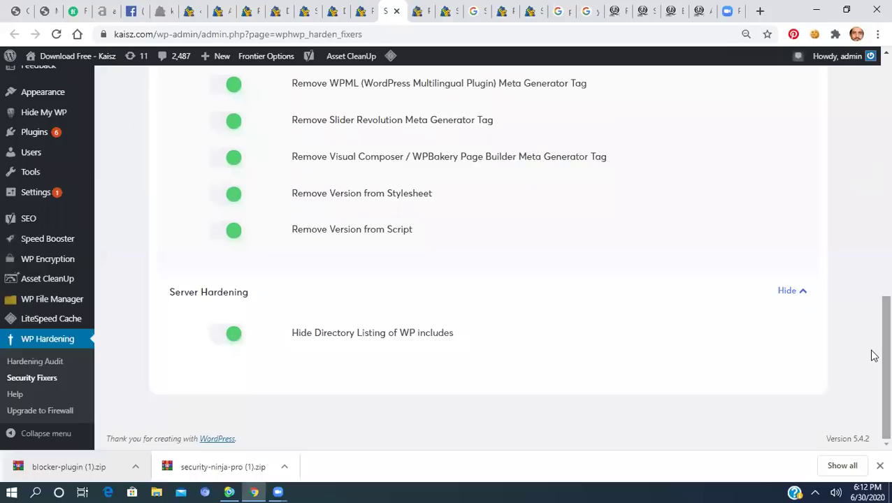
click(423, 10)
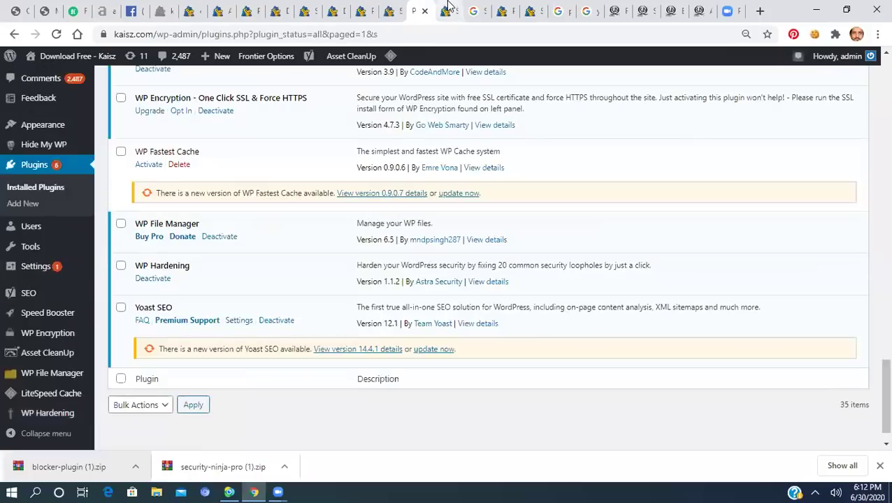
click(447, 8)
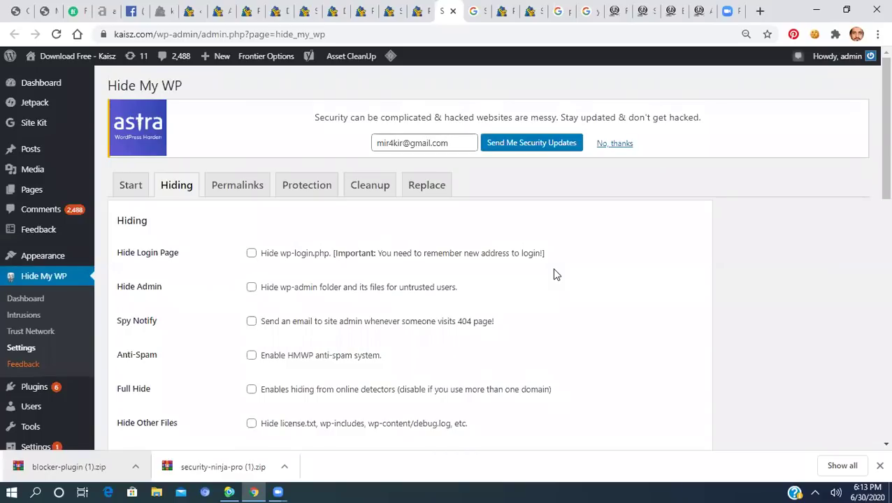
Return to WP Hardening's Security Fixers page and review it from Server Hardening back up to the activated and disabled fixers summary.
click(372, 10)
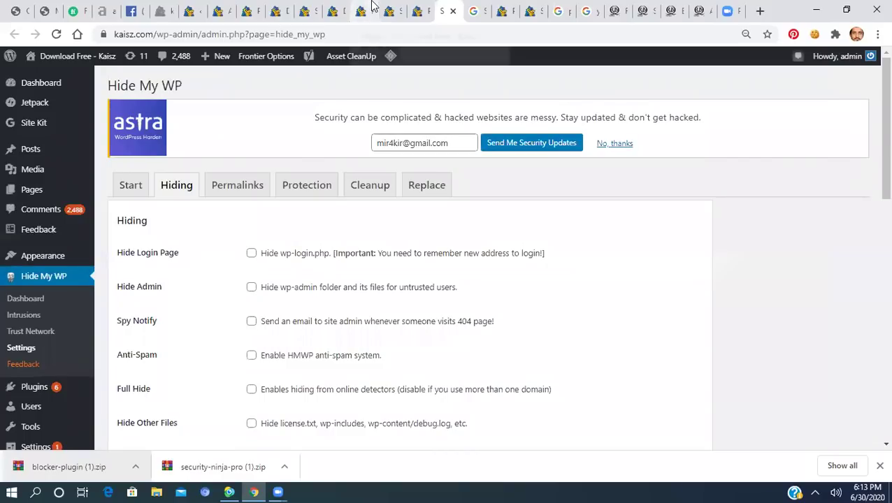
click(400, 6)
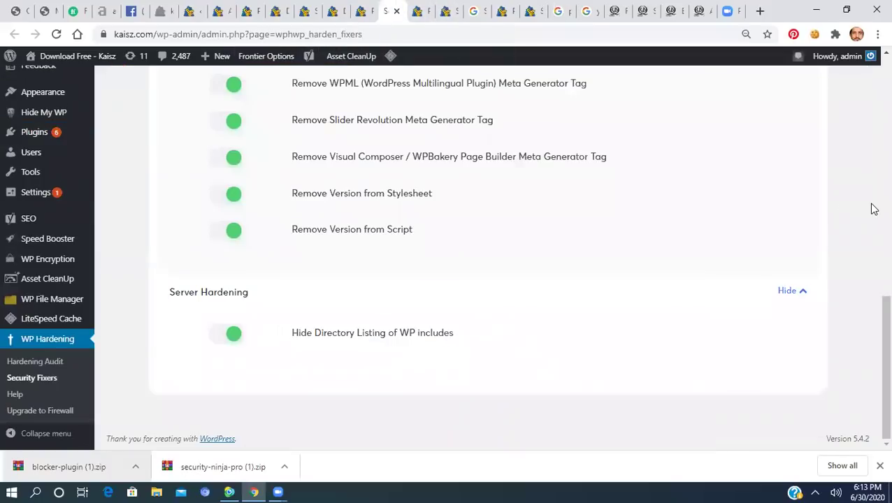
scroll(871, 207, up, 5)
scroll(873, 157, up, 3)
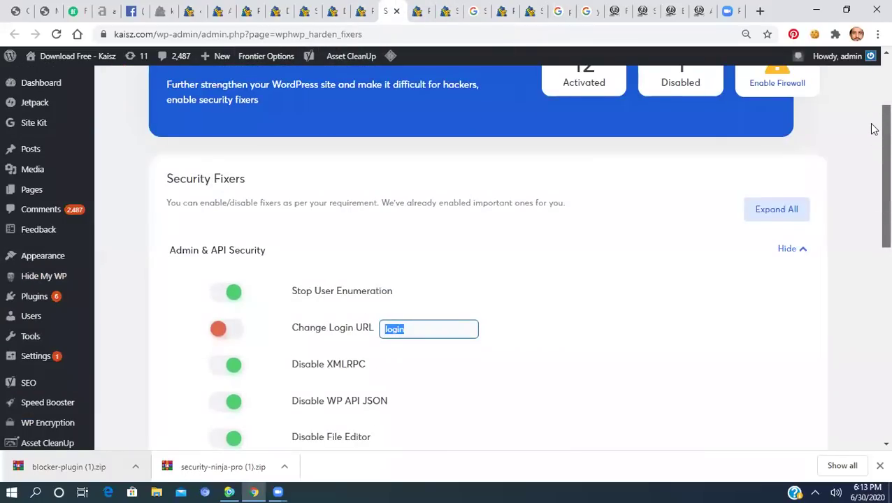
scroll(871, 129, up, 1)
scroll(872, 124, up, 1)
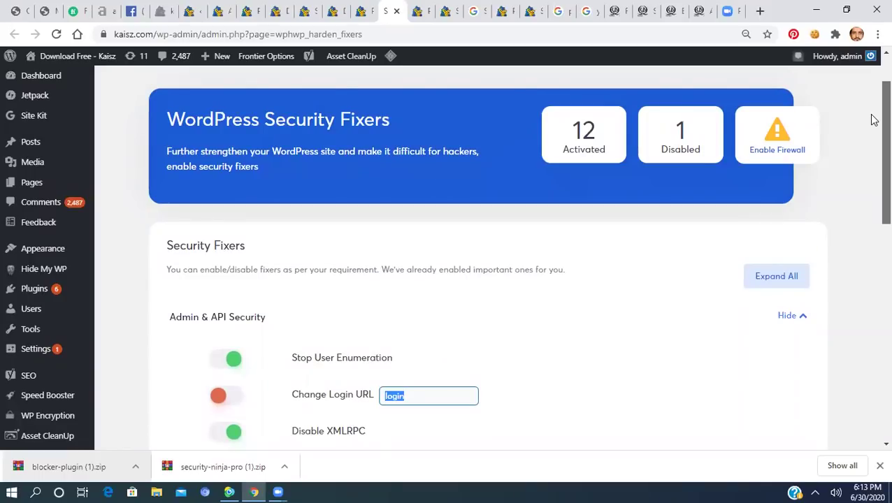
scroll(872, 120, up, 2)
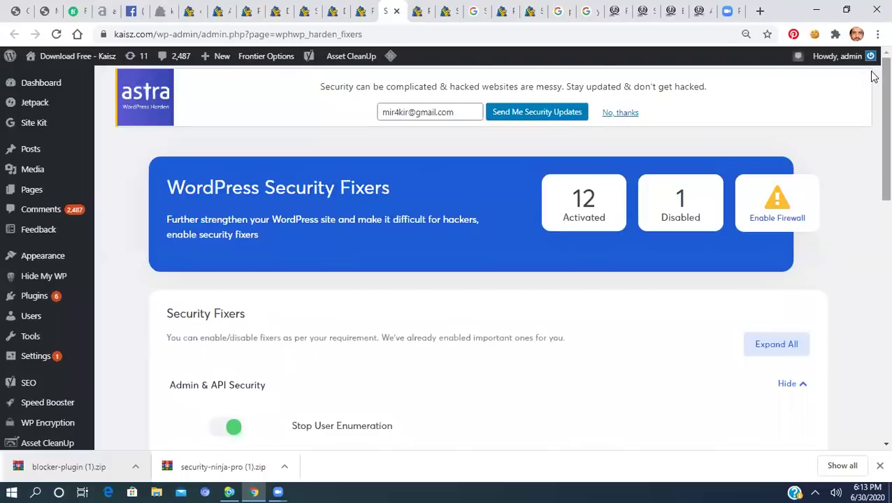